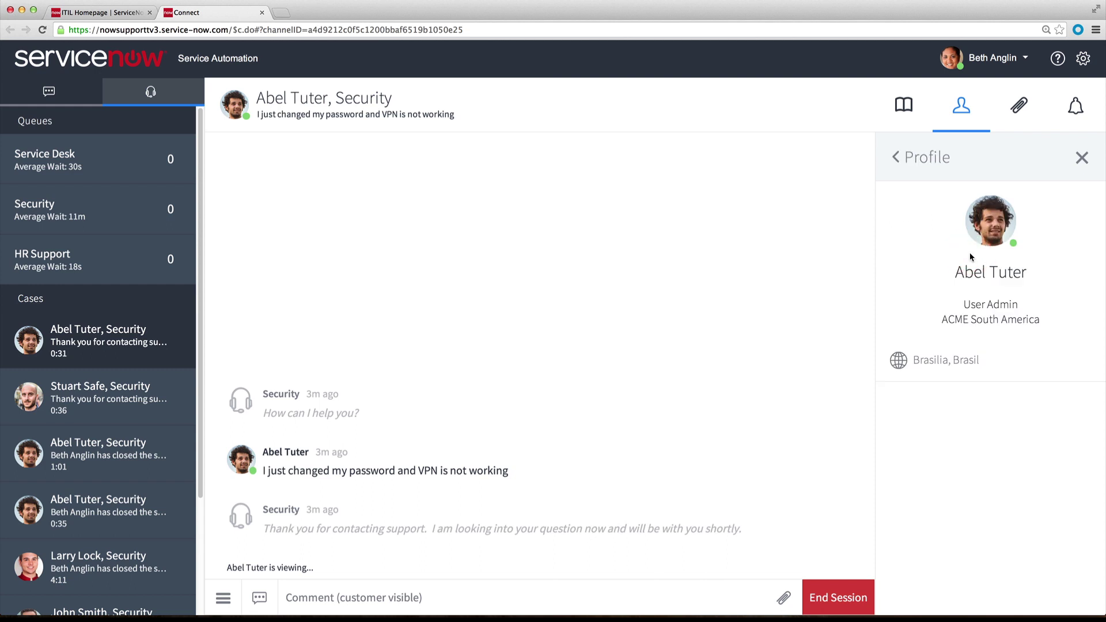
Step: Look through the support case's attachments and notifications
click(1020, 108)
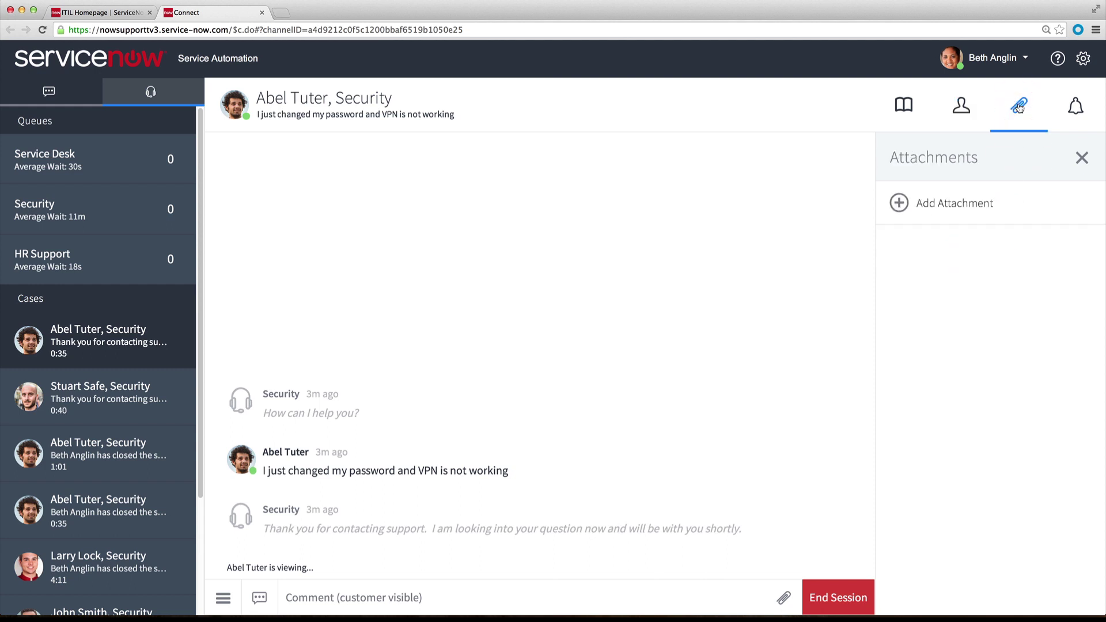
click(1076, 108)
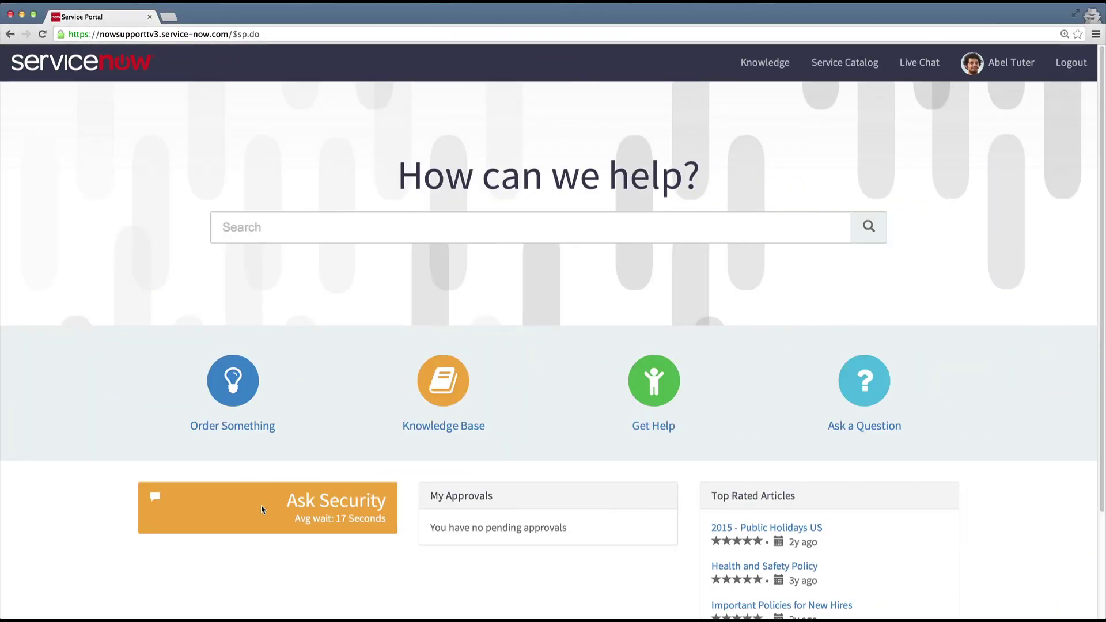
Step: Start an Ask Security chat from the service portal with the question "I just changed my password and VPN is not working"
click(261, 509)
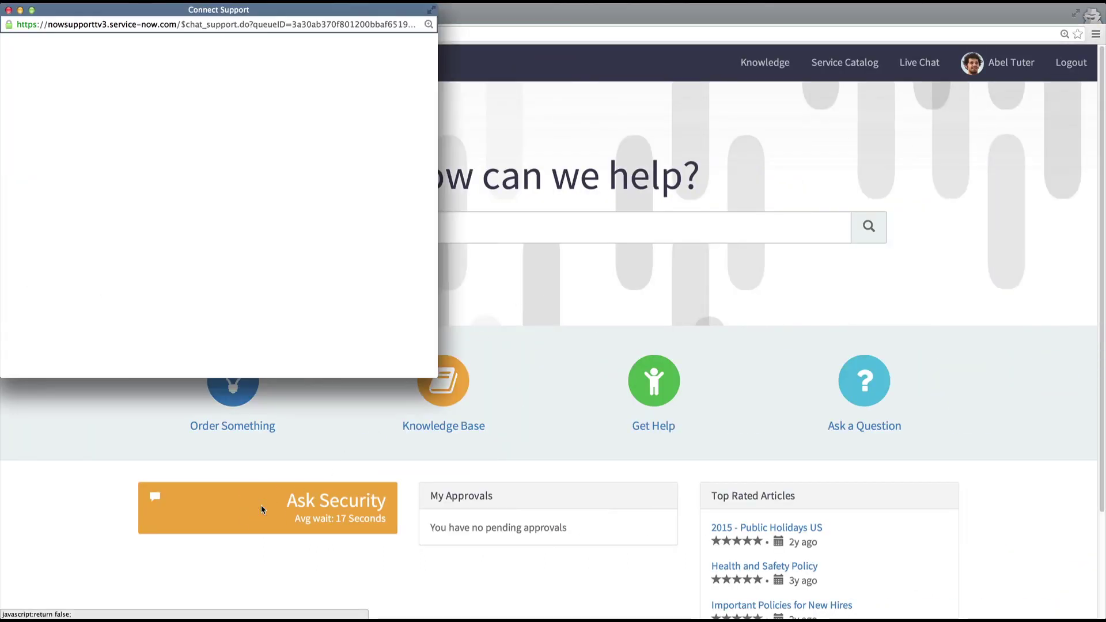
click(225, 102)
text(I just changed my password and VPN is not working)
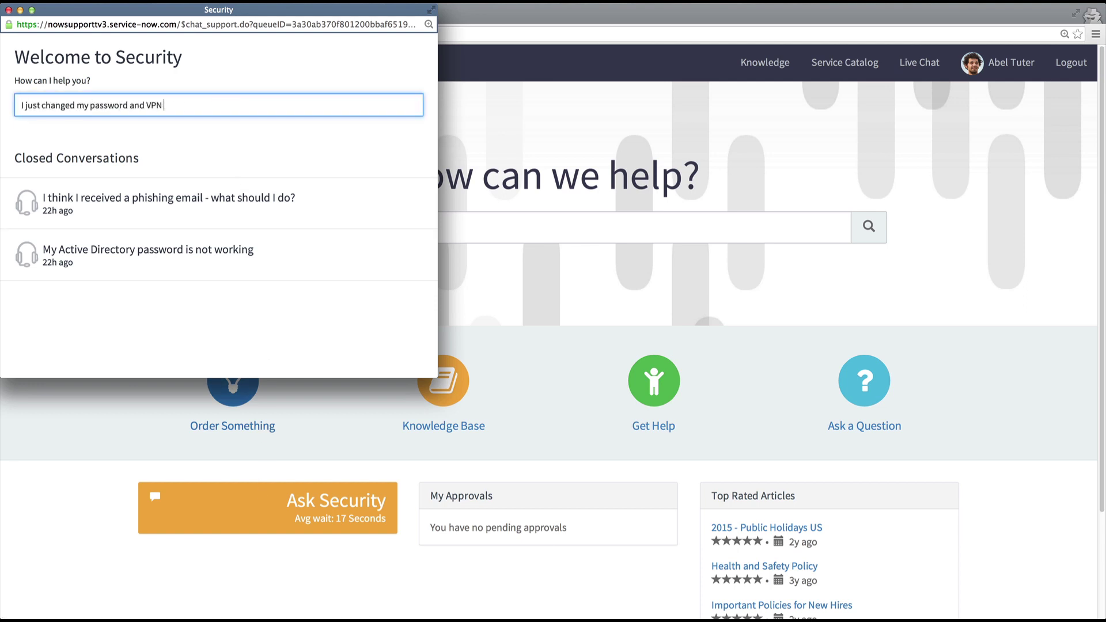
key(Return)
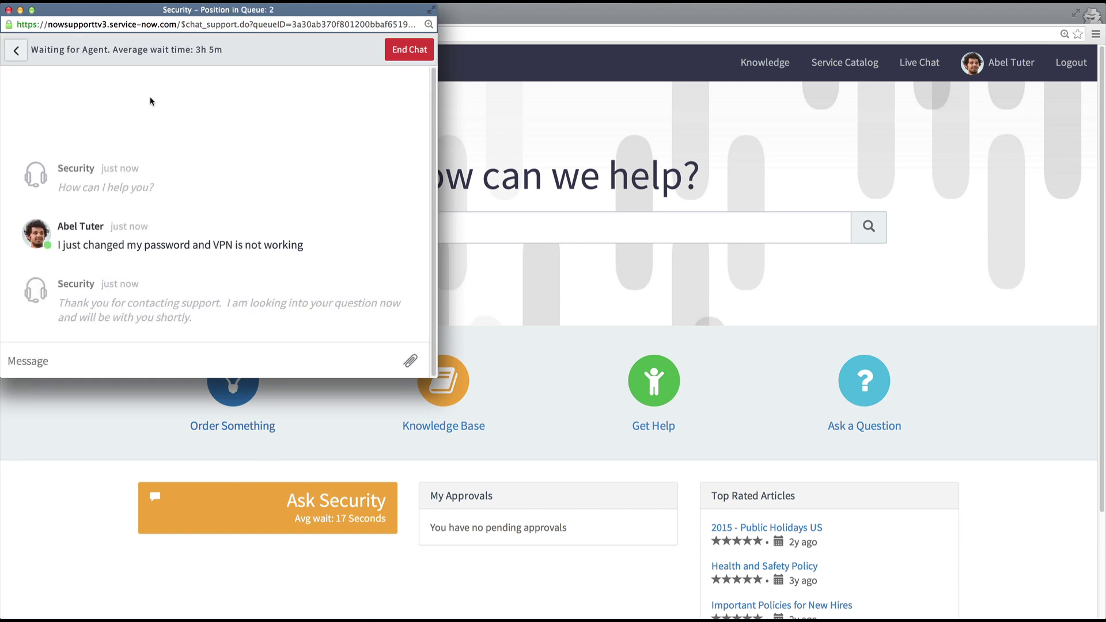
Step: Reopen the VPN conversation from the open conversations and download the attached How to Change Your Password.docx
click(17, 52)
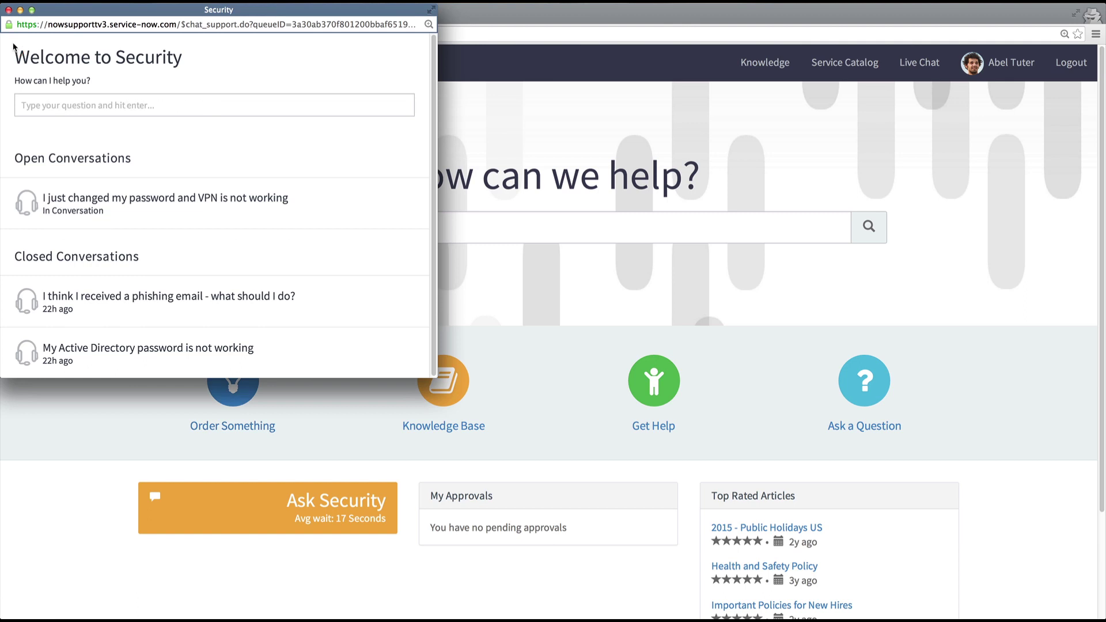
click(80, 206)
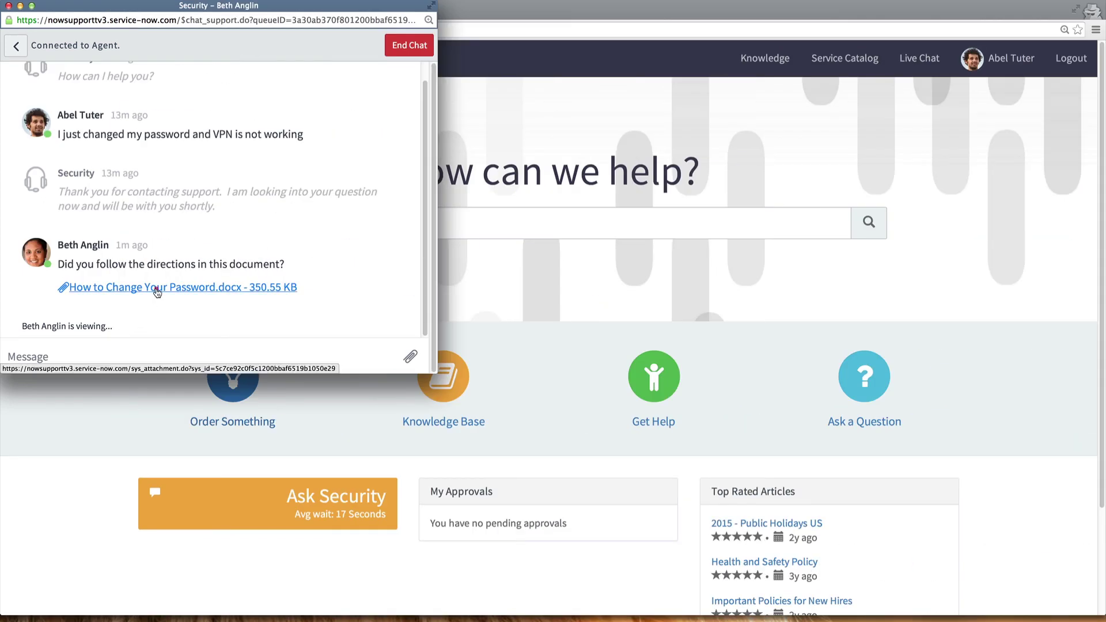
click(157, 288)
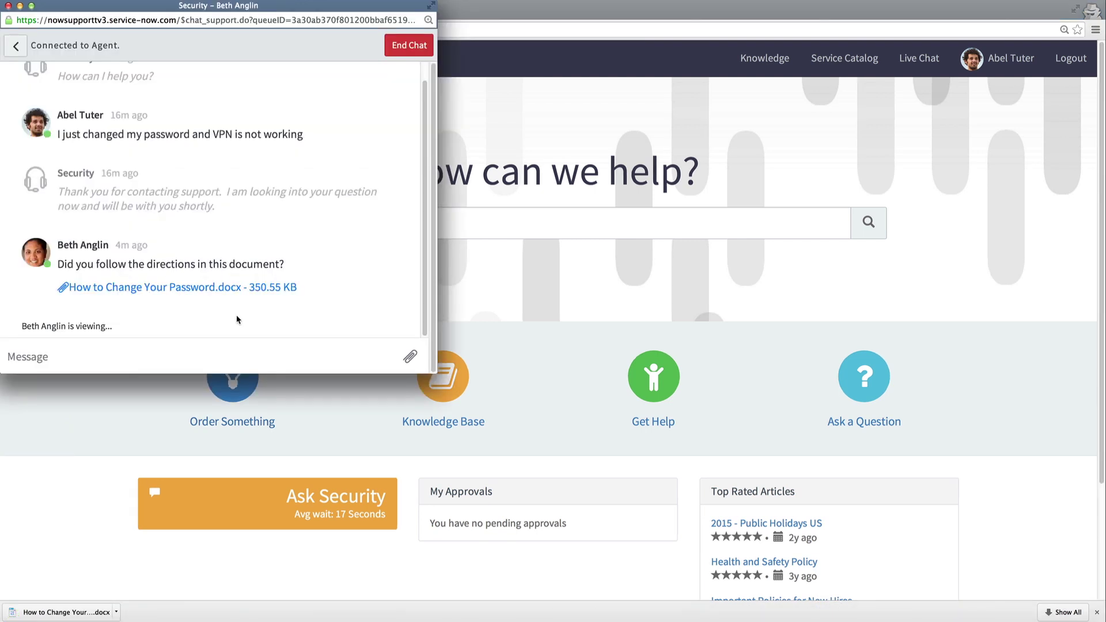
Step: Reply "Yes, I did" to the agent in the Security chat
click(151, 356)
text(Yes, I did)
key(Return)
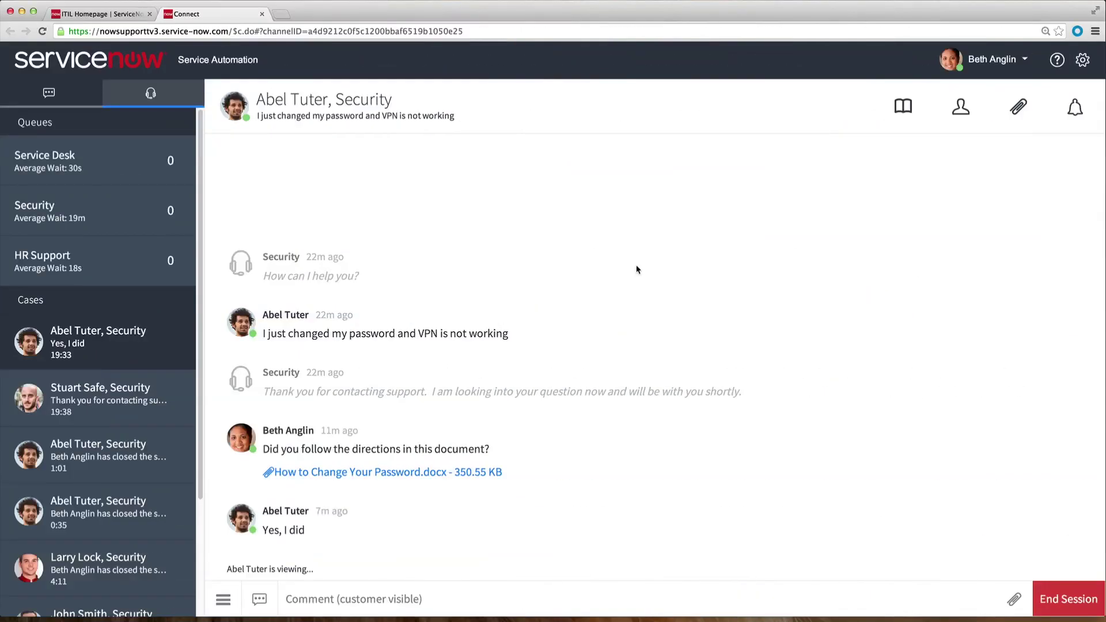
Step: Search the knowledge base for "VPN", preview "How to configure VPN for Apple Devices" and share that article in the agent's case conversation
click(903, 108)
text(VPN)
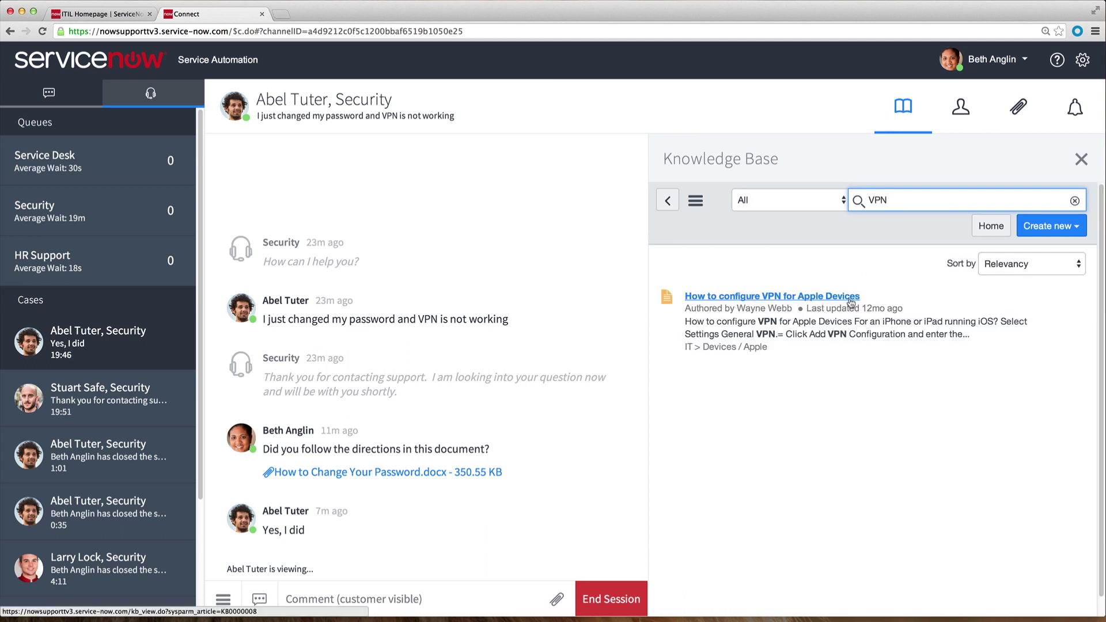
click(851, 302)
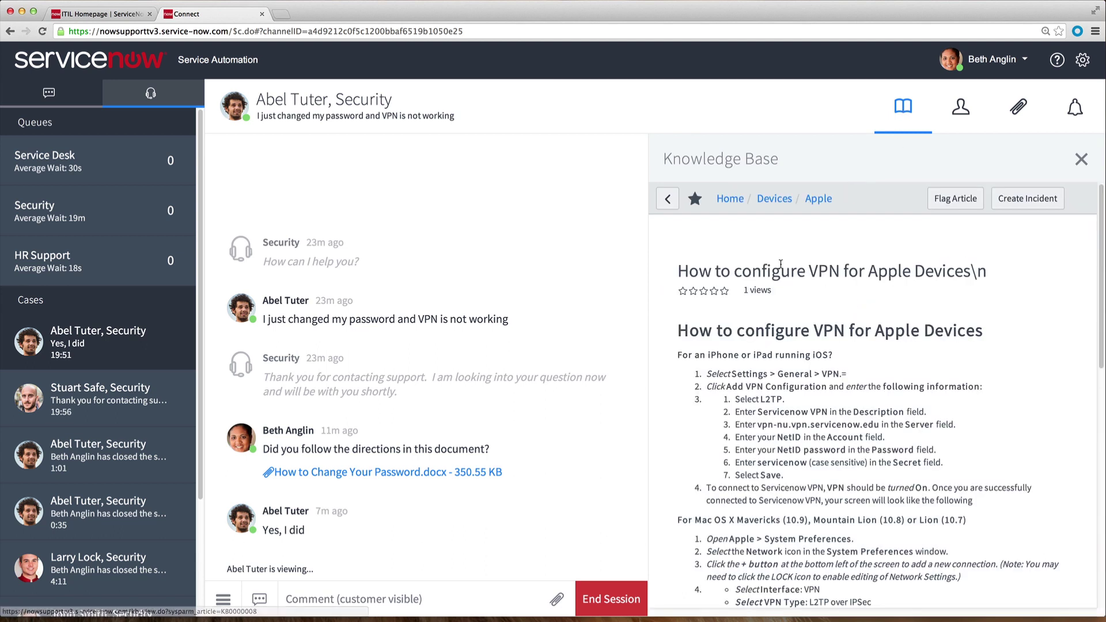
click(667, 200)
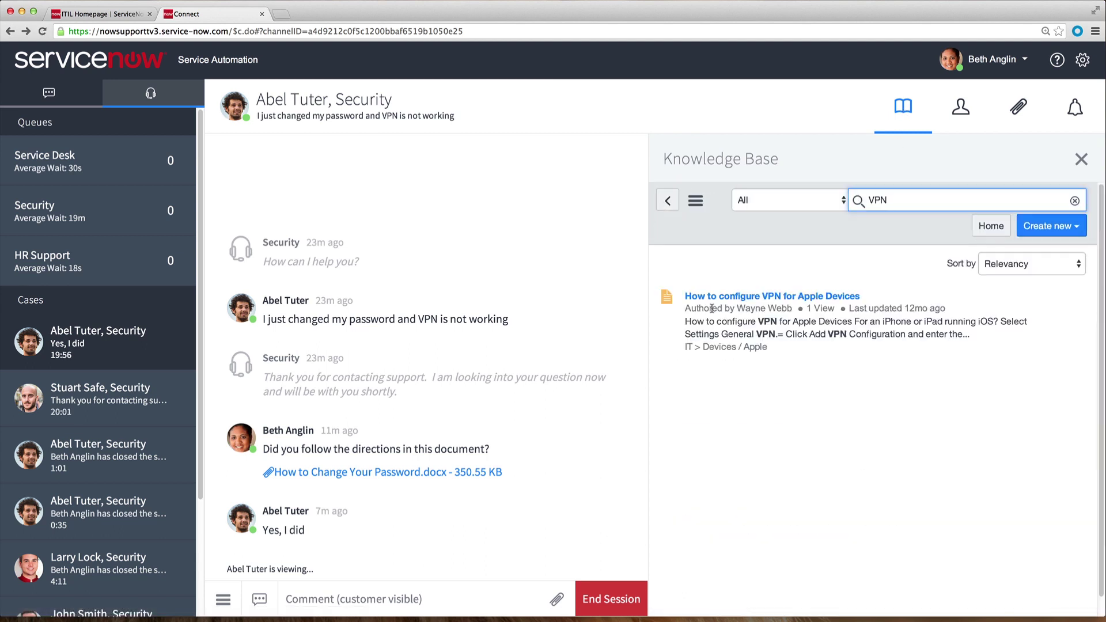
drag(720, 299, 534, 546)
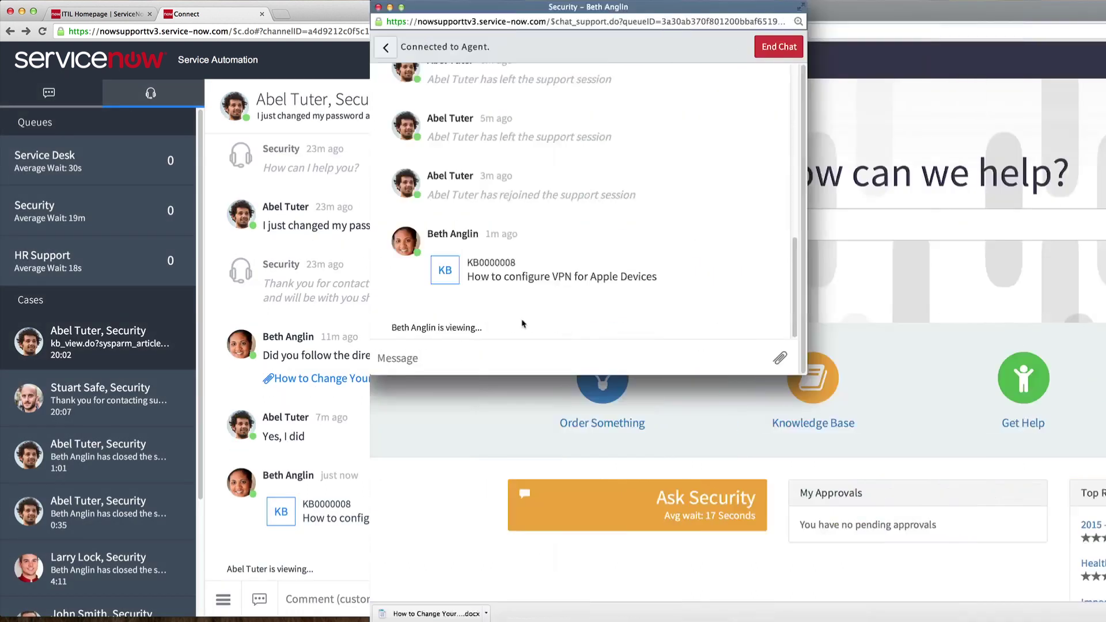
Step: Answer the shared article in the customer's chat window with "Thanks, I'll review this"
click(129, 358)
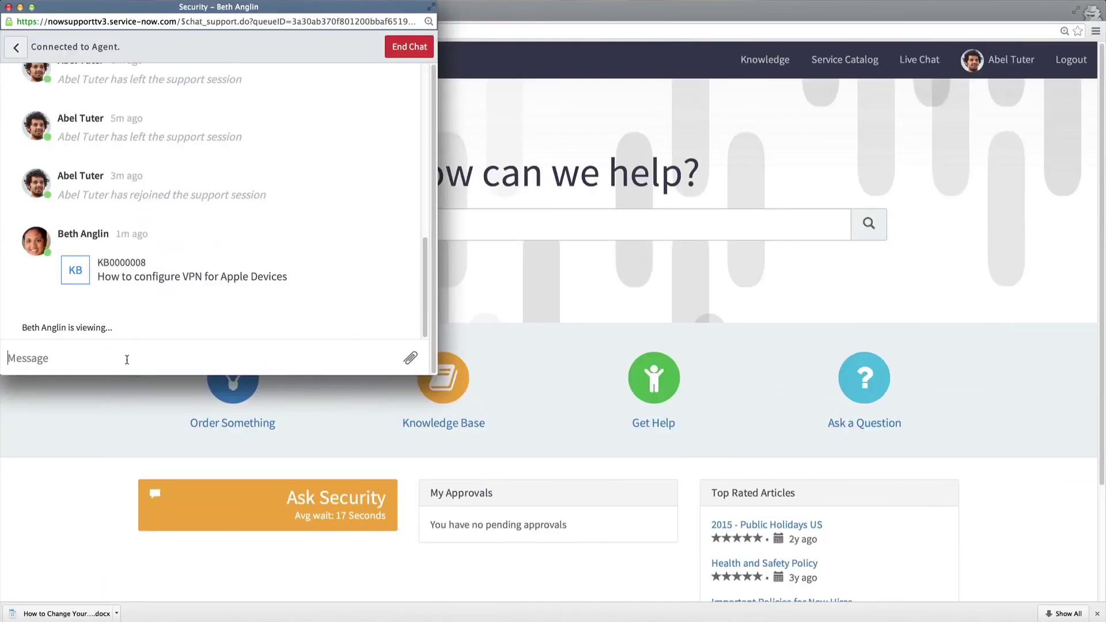
text(Thanks, I'll review this)
key(Return)
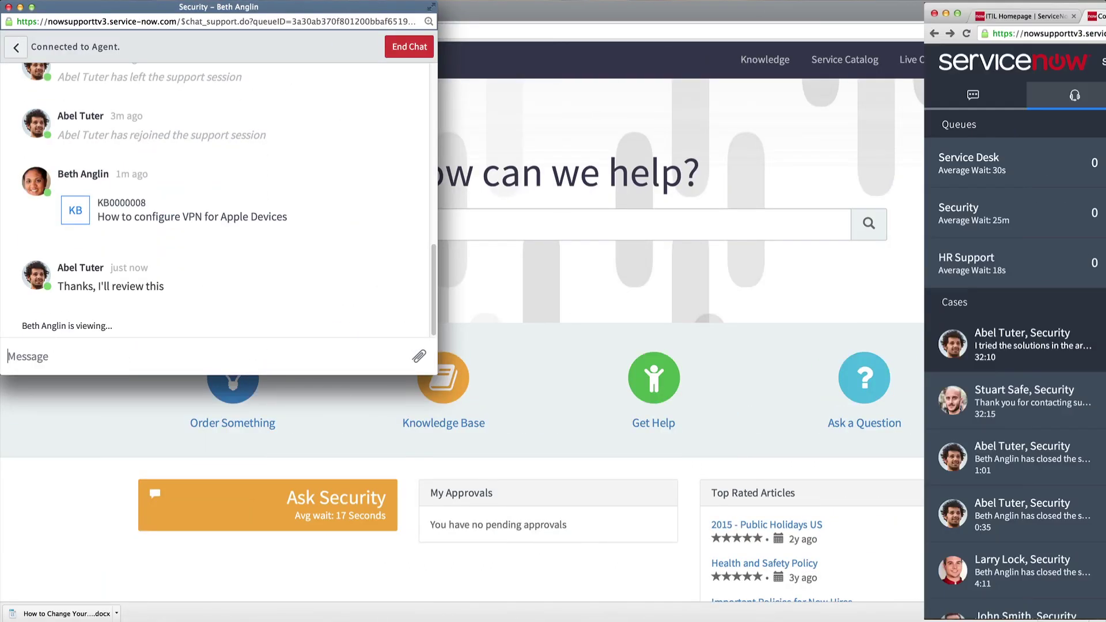
Step: Send the customer the agent comment "Okay, I'd like to transfer you to another agent. Please stand by."
click(464, 602)
text(Okay)
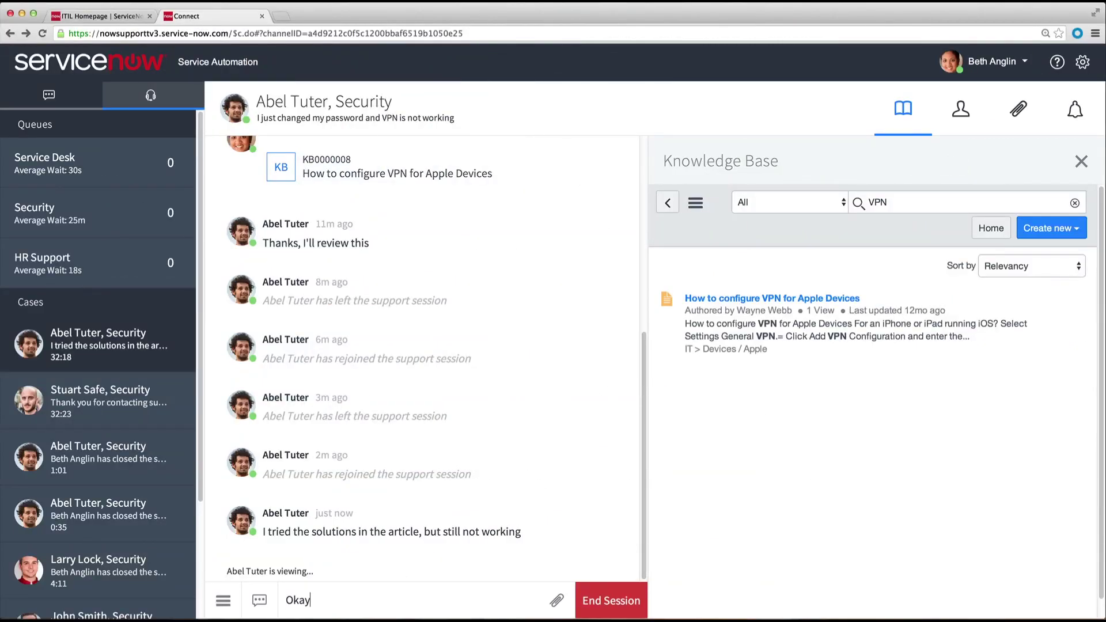
text(, I'd like to transfer you to another agent. Ple)
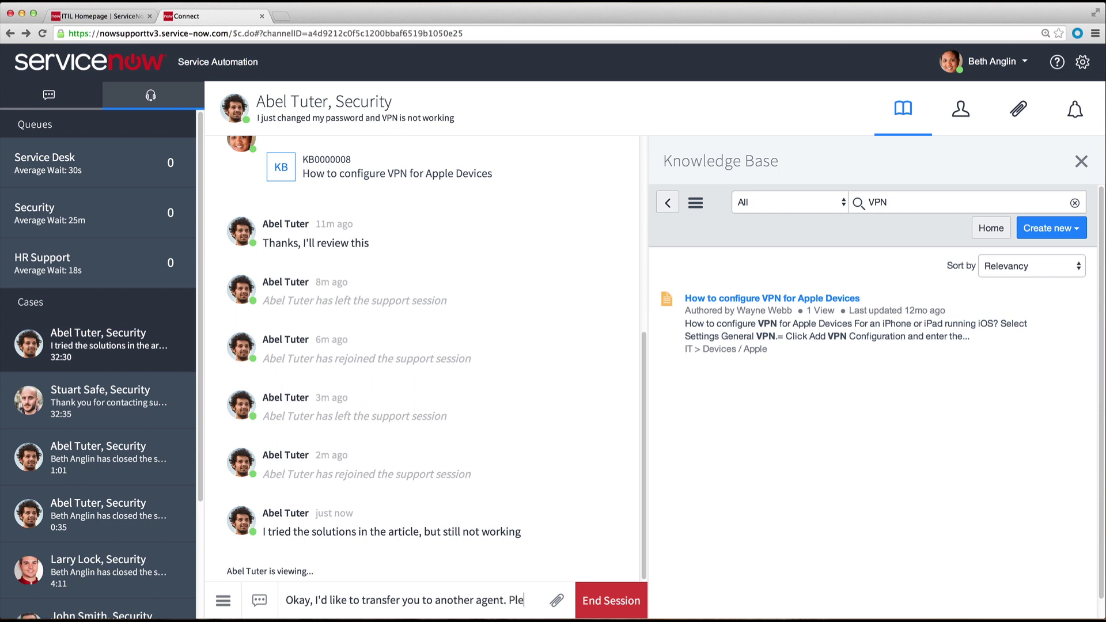
text(ase stand by.)
key(Return)
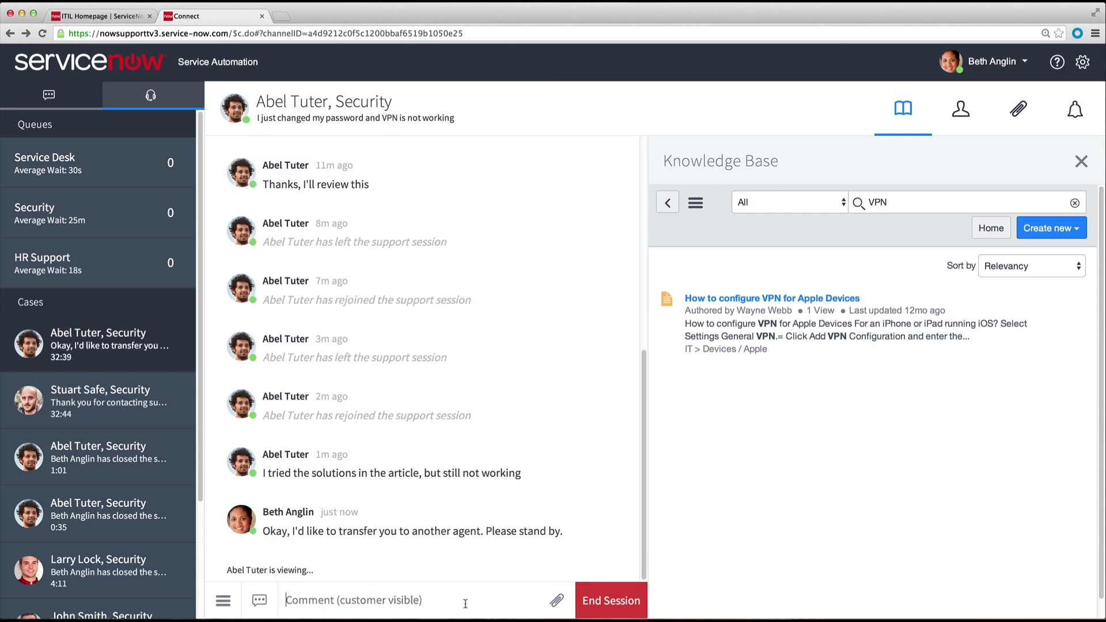
Step: Close the knowledge base pane and transfer the case to System Administrator in the Security queue
click(1082, 164)
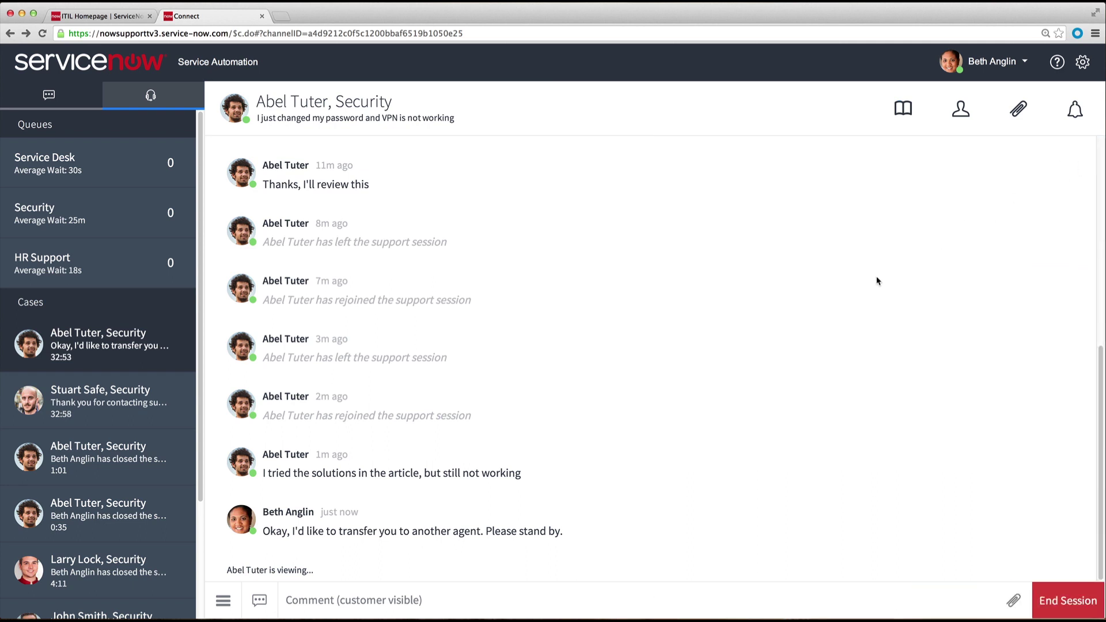
click(223, 601)
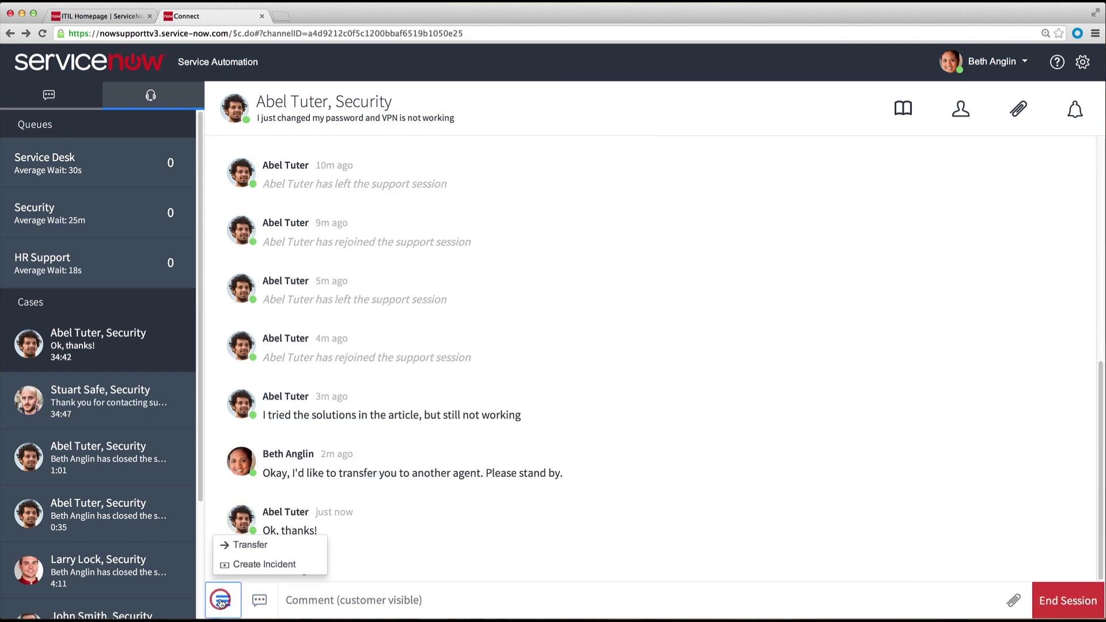
click(239, 544)
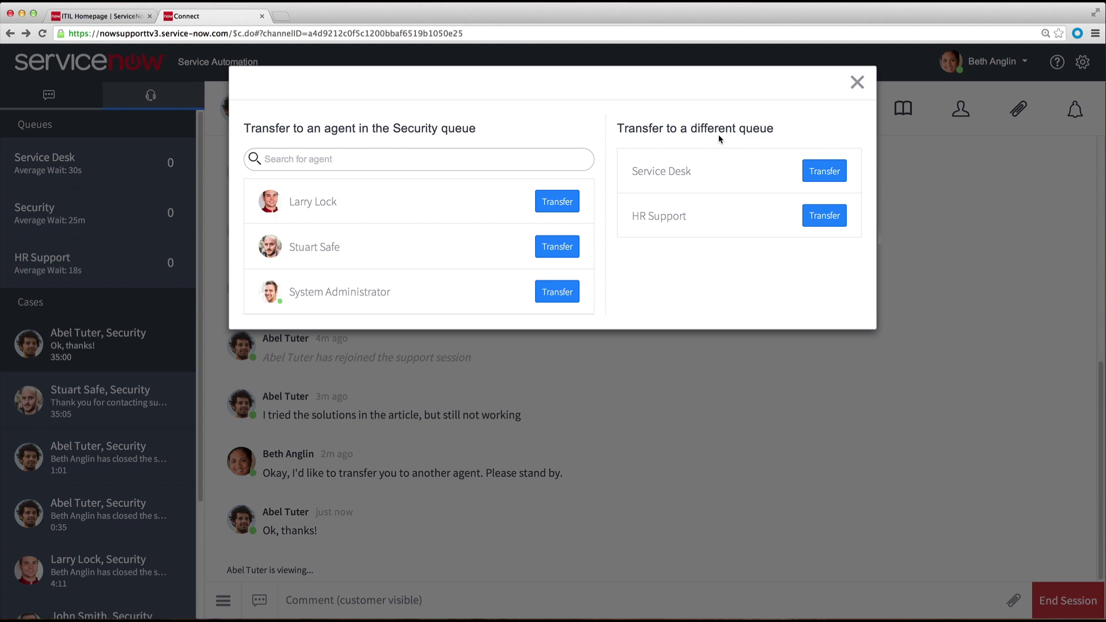
click(556, 295)
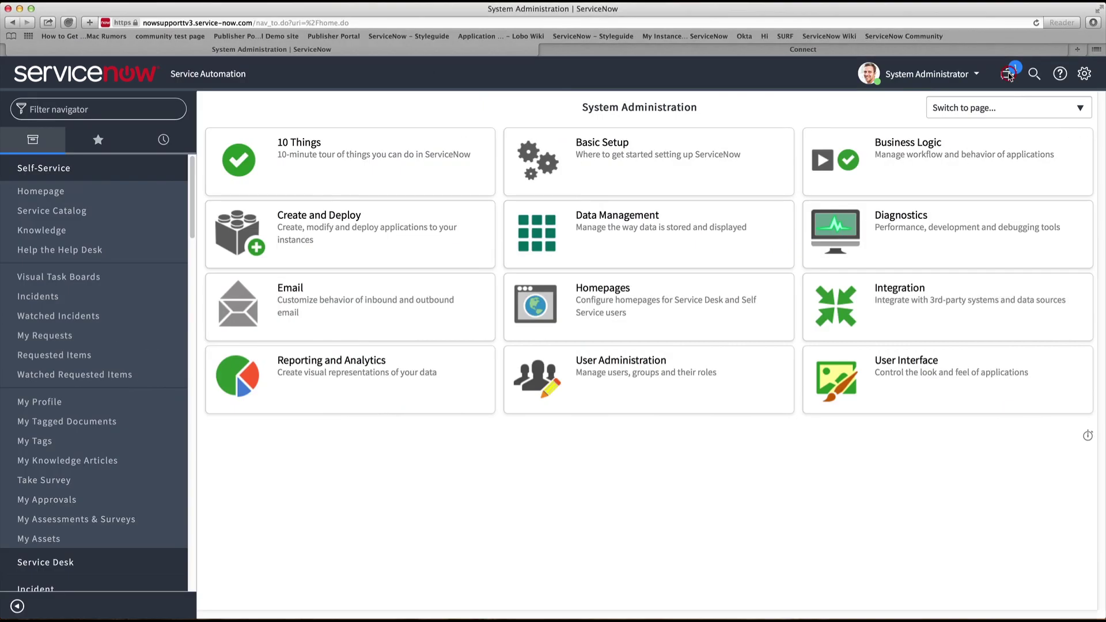
Step: Accept the incoming transfer request as System Administrator and post the worknote "What is the issue?" in the case chat
click(1008, 73)
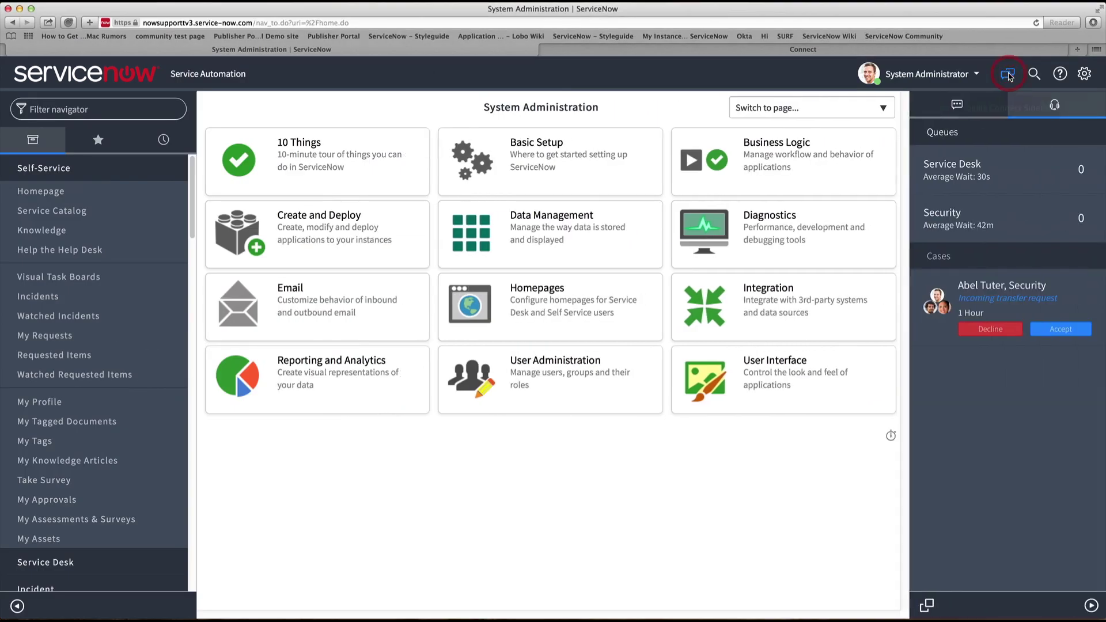
click(1060, 331)
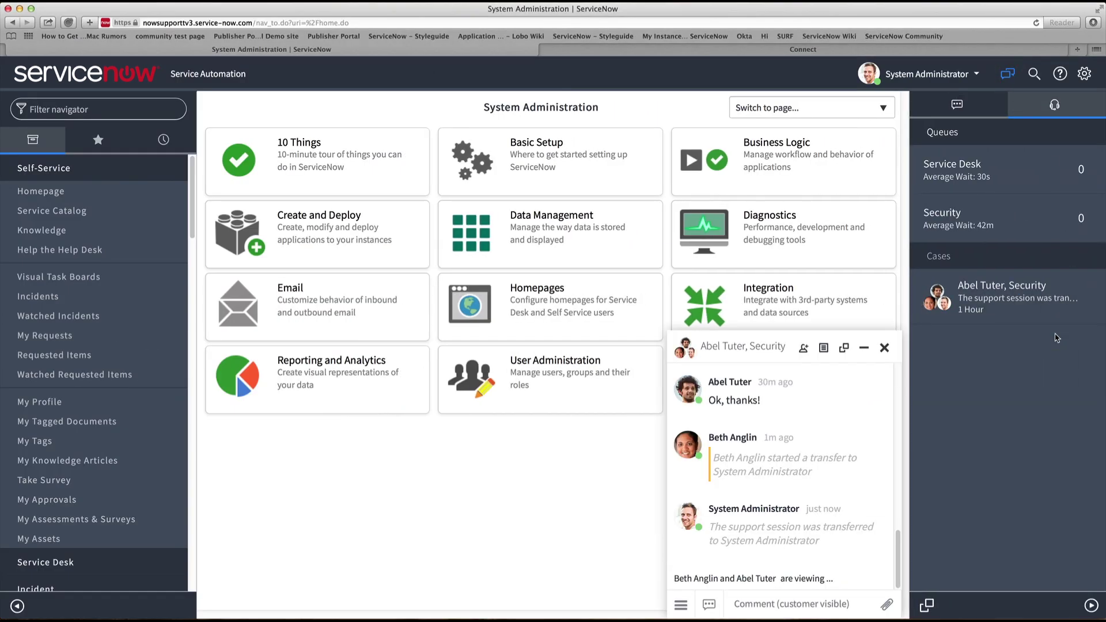
click(710, 605)
click(708, 575)
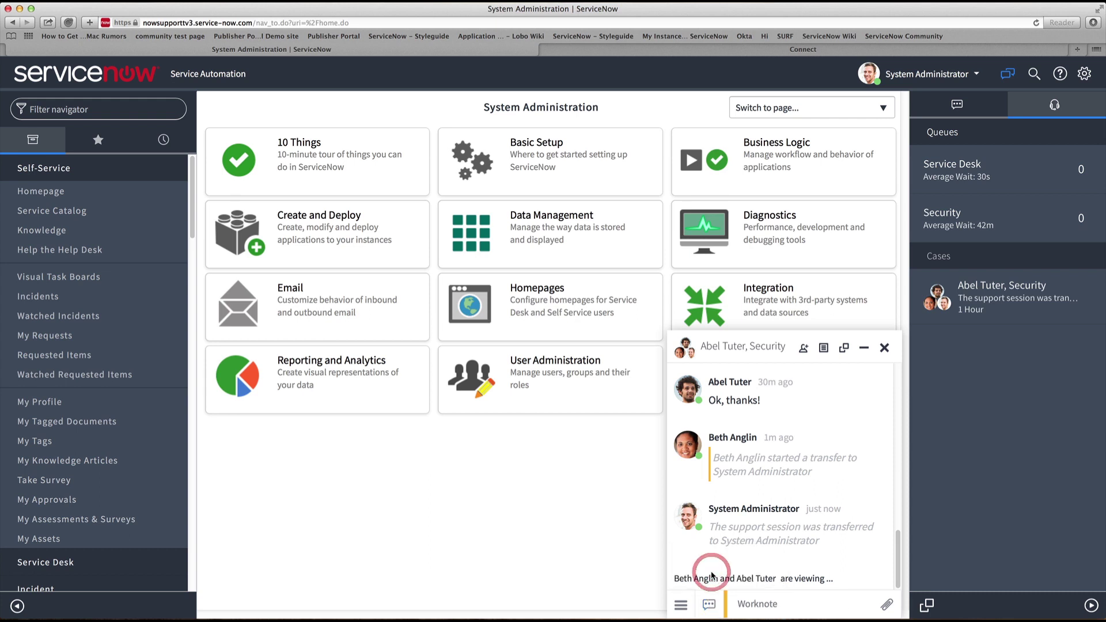
click(737, 606)
text(What is the)
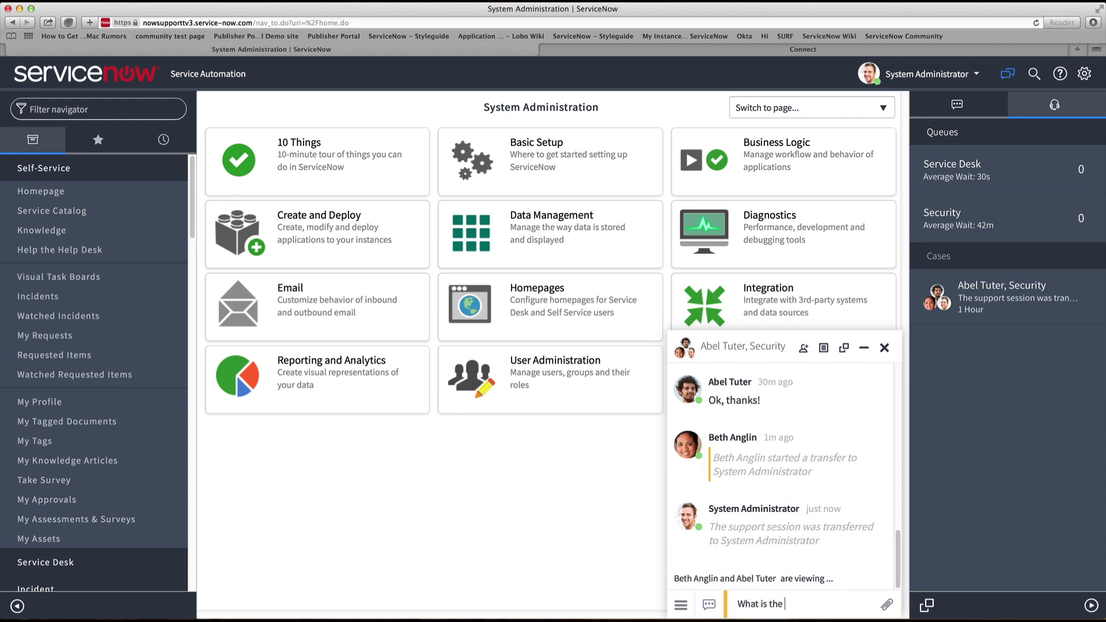
text( issue?)
key(Return)
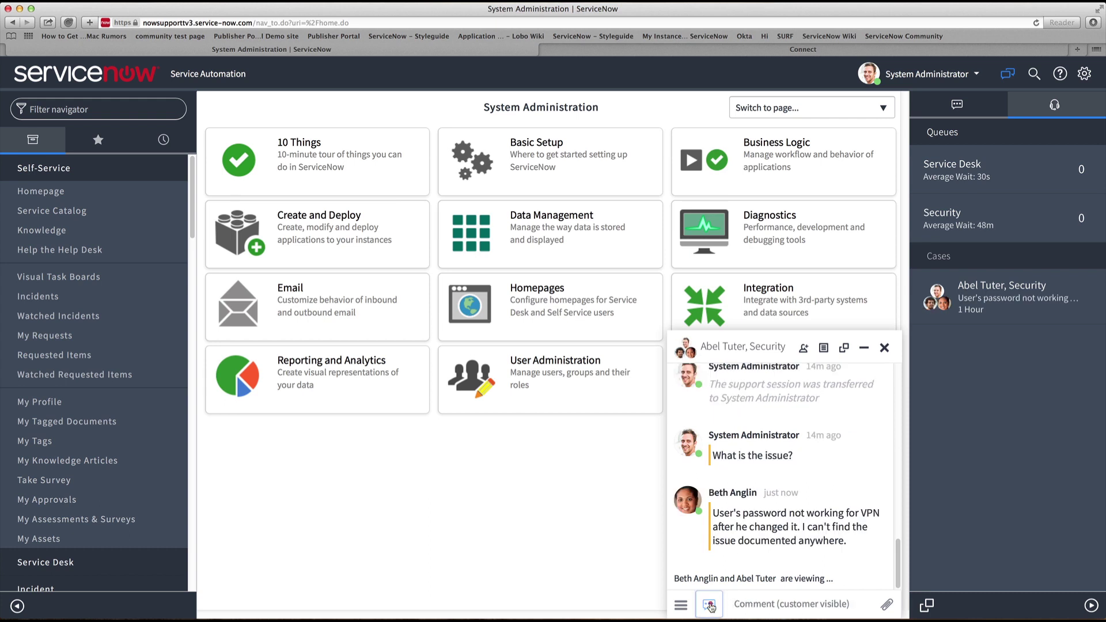
Step: Post the worknote "Okay, thanks, I'll try resetting his password" in the case chat
click(709, 606)
click(710, 572)
click(756, 605)
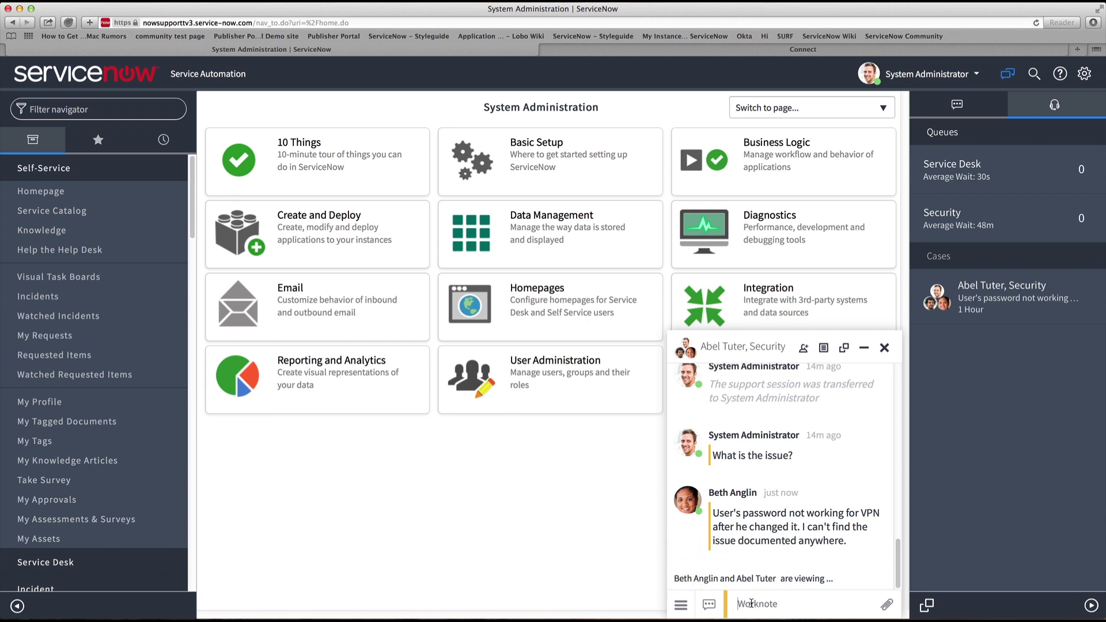
text(Okay, thanks, I'll try resetting his password)
key(Return)
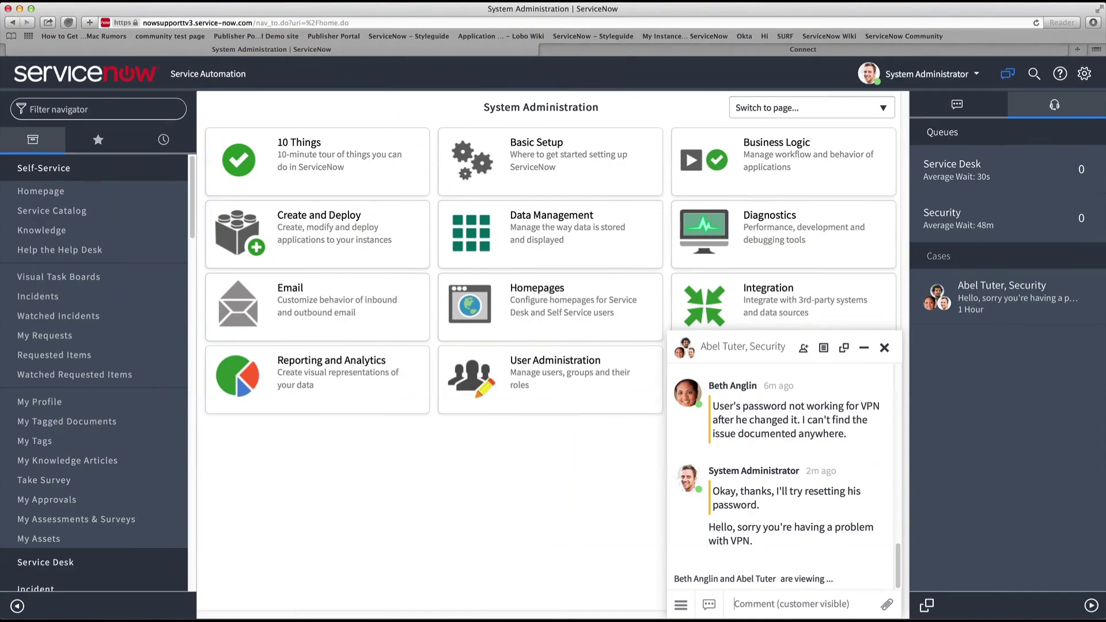
Step: Send the customer-visible comment "I'm going to file an incident on your behalf."
text(I'm going to file an in)
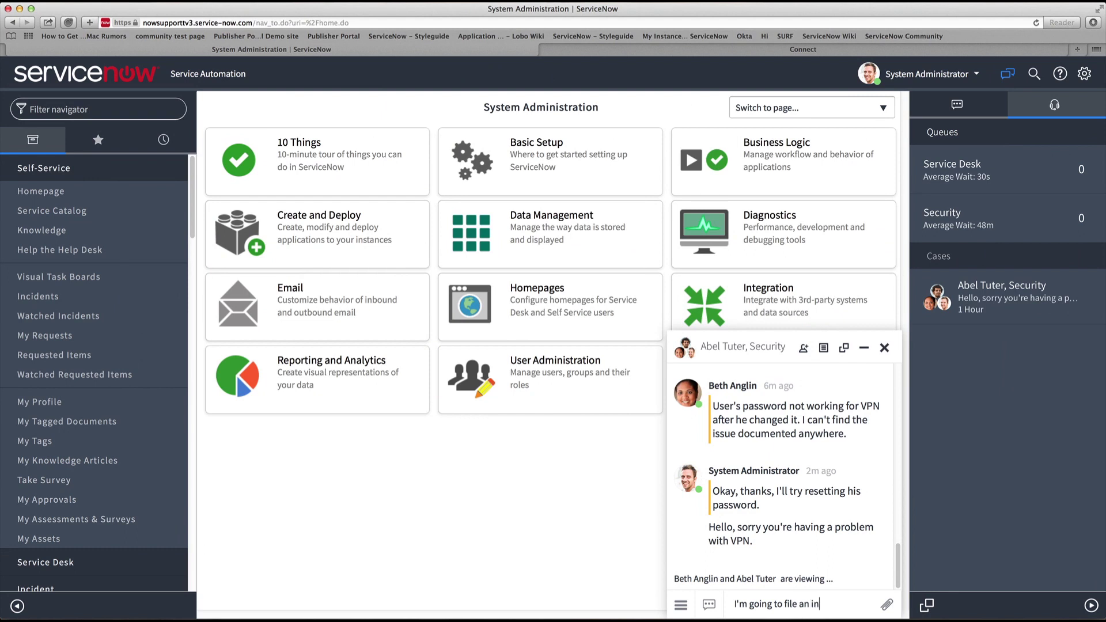
text(cident on your behalf.)
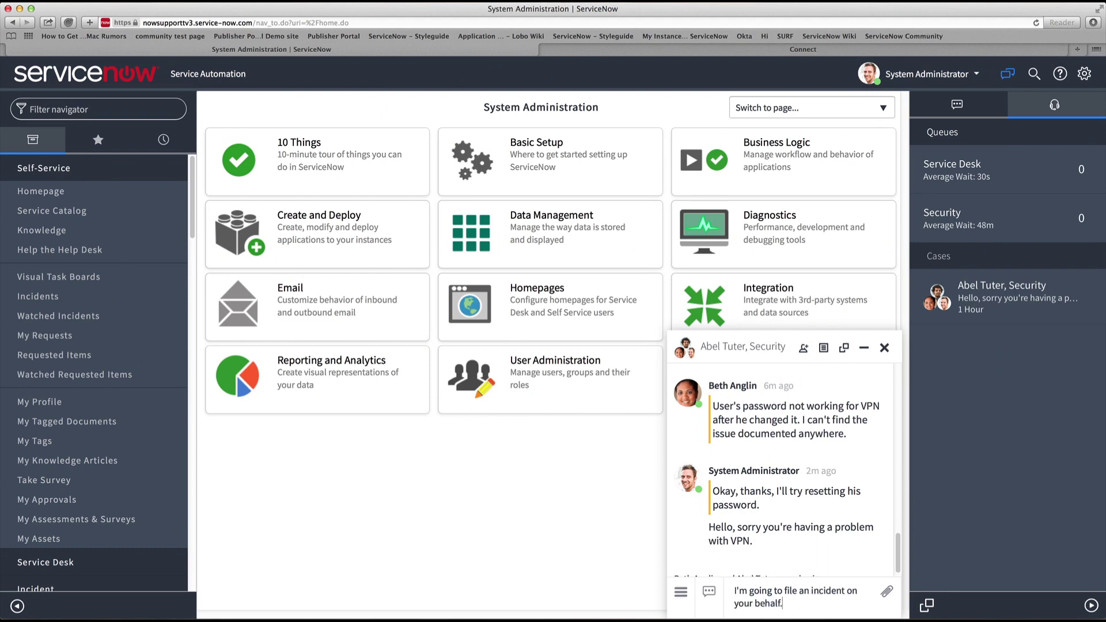
key(Return)
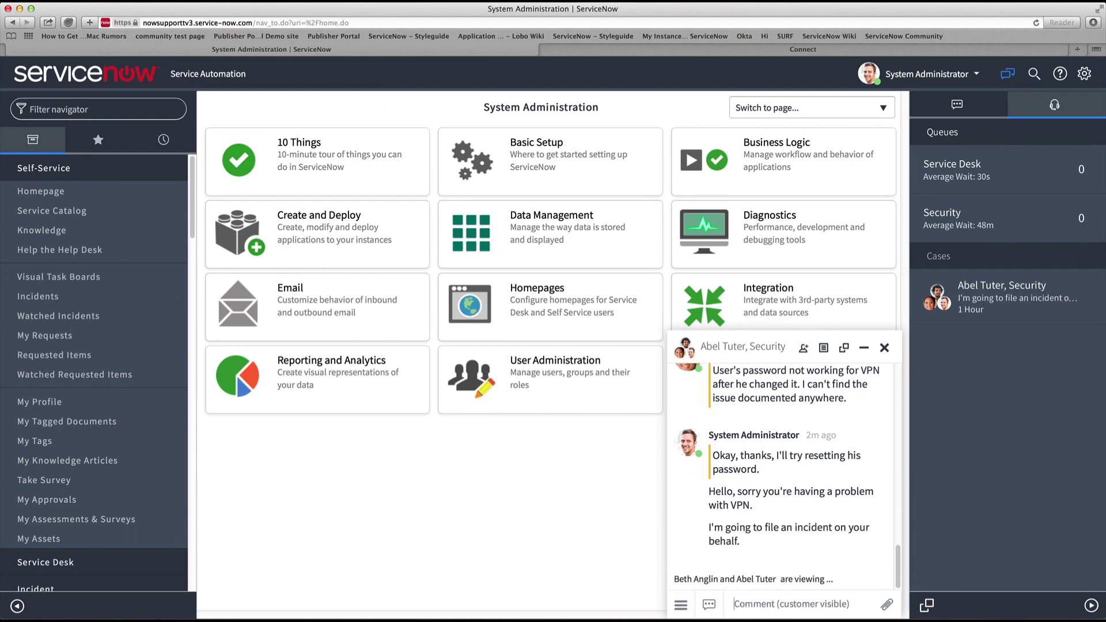
Step: Create an incident from the support chat with the short description "VPN not working after password update" and submit it
click(682, 604)
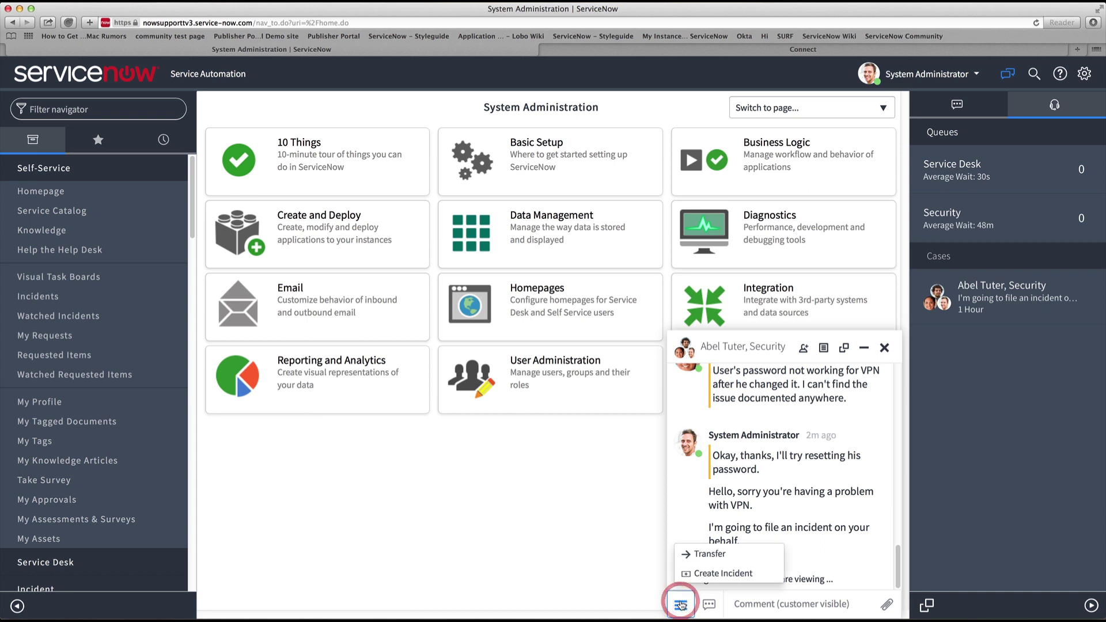
click(706, 574)
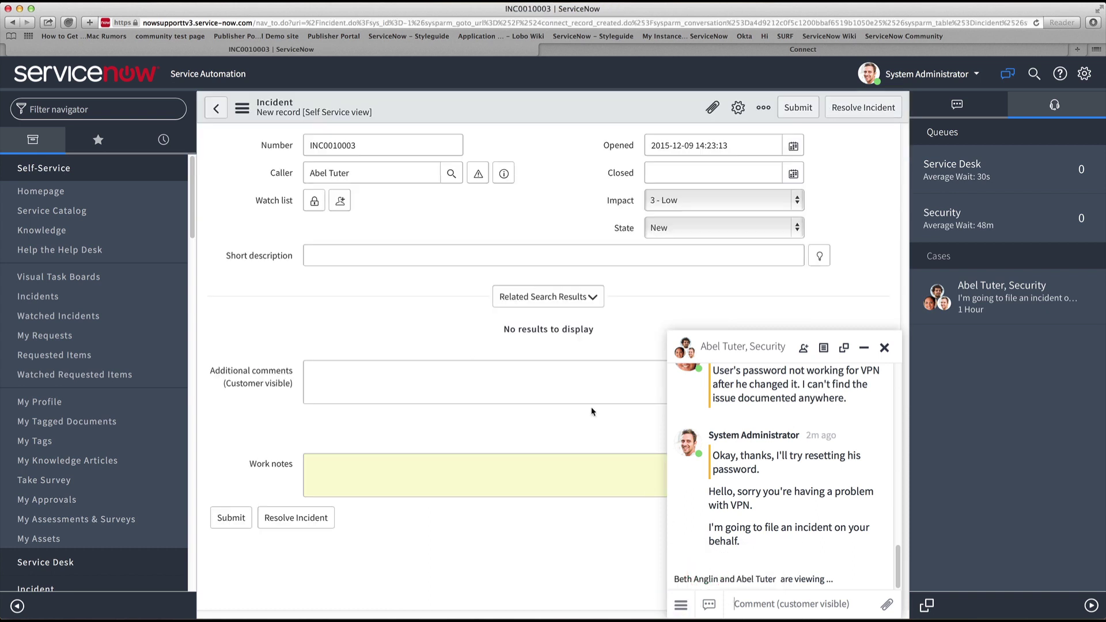
click(350, 254)
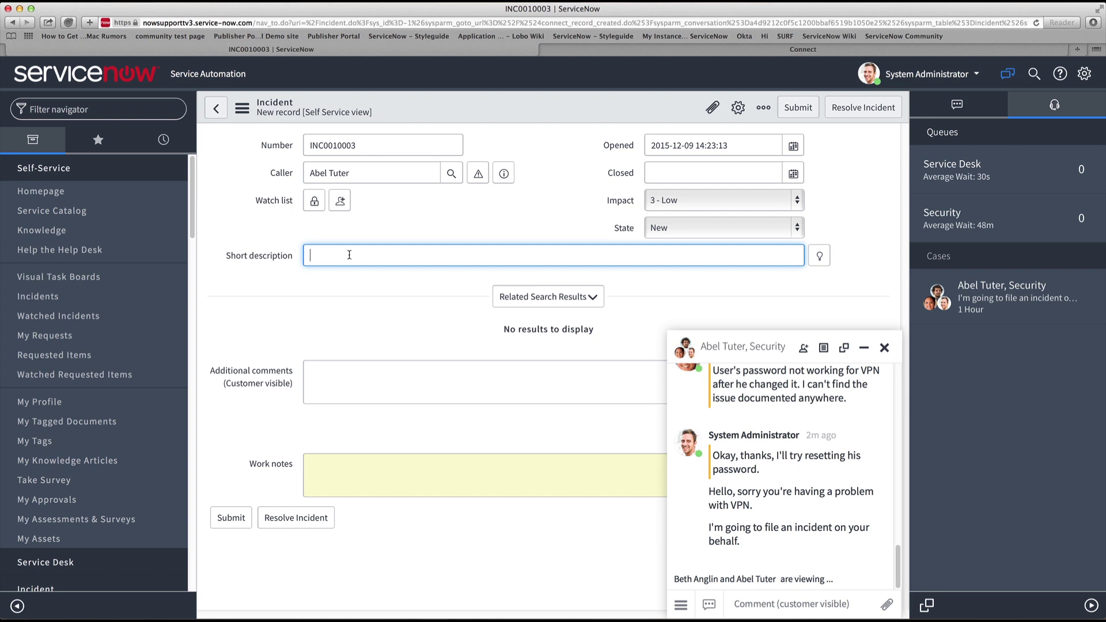
text(V)
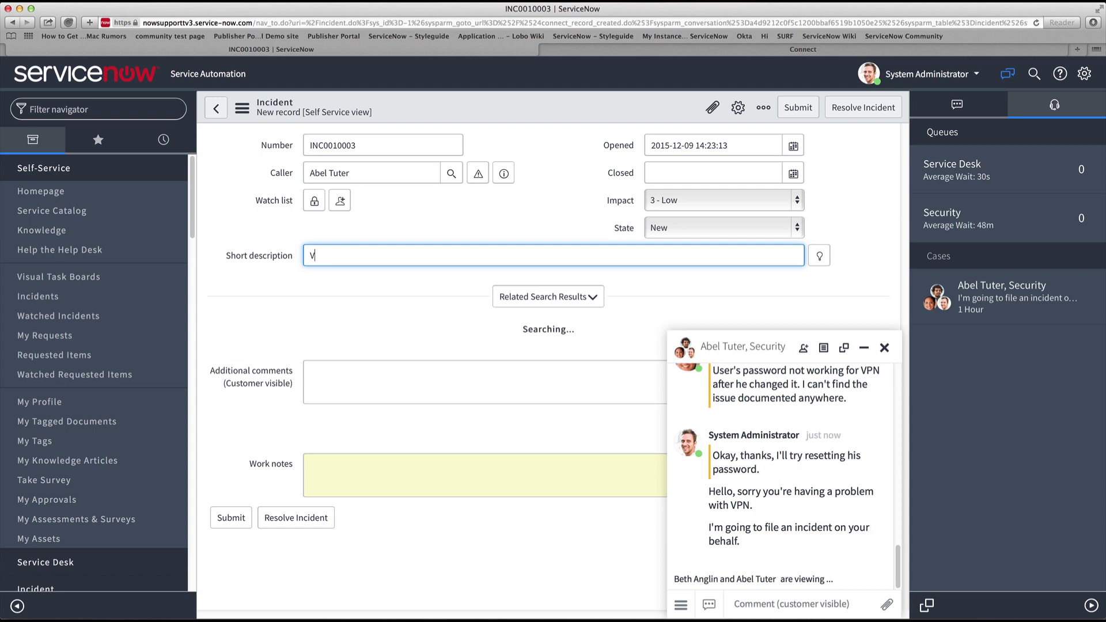
text(PN not working after password update)
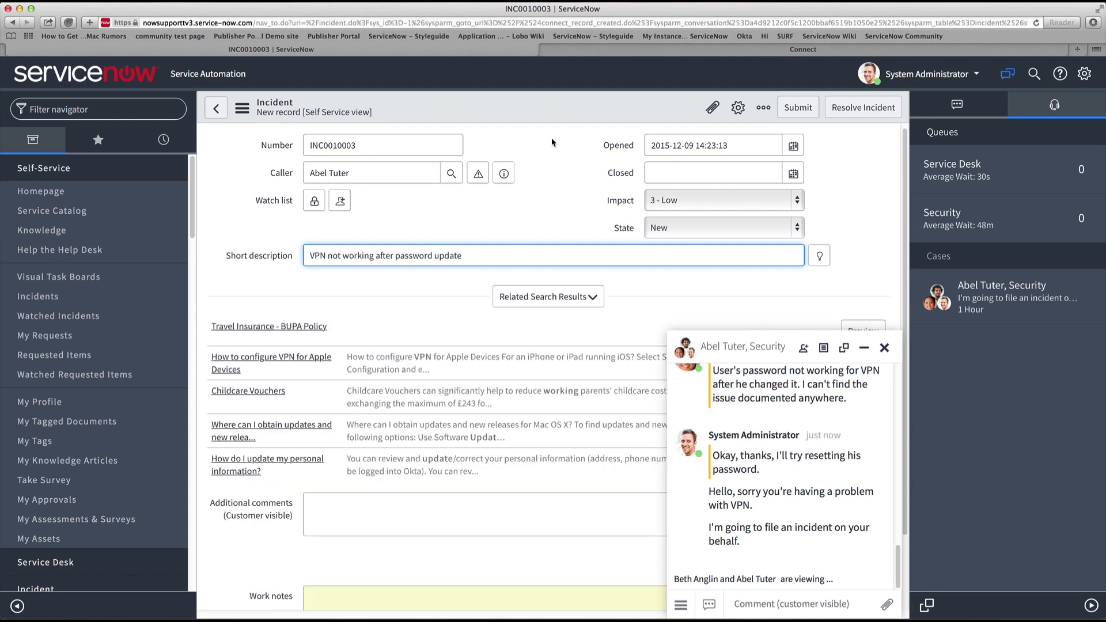
click(801, 109)
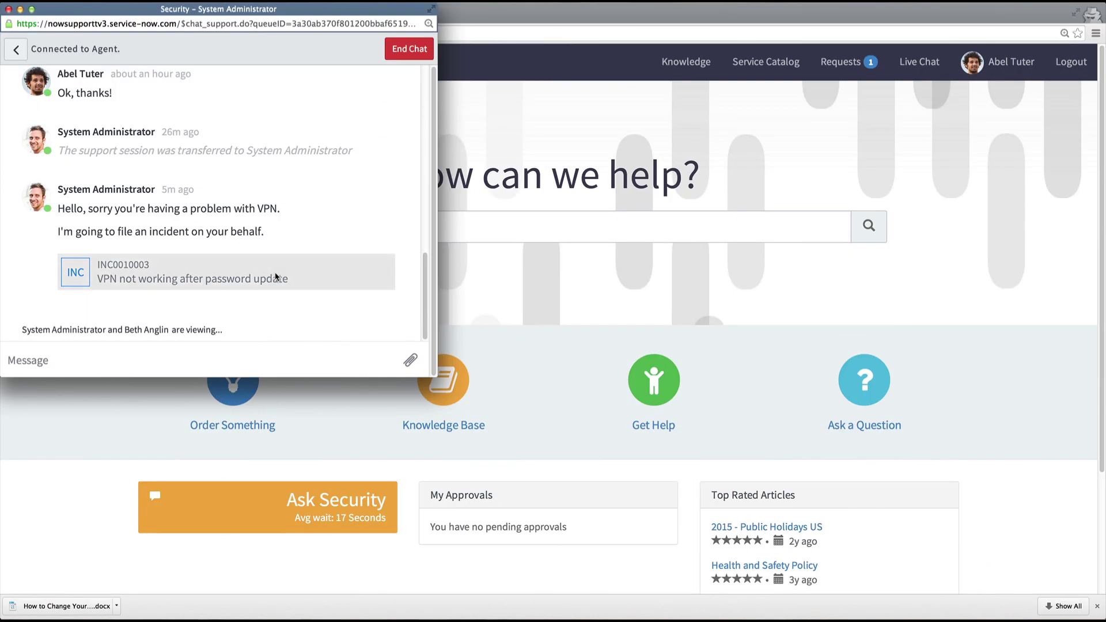
Step: Open the linked incident from the customer's chat, add the comment "Followed the steps in the password change procedure" and update the record
click(275, 272)
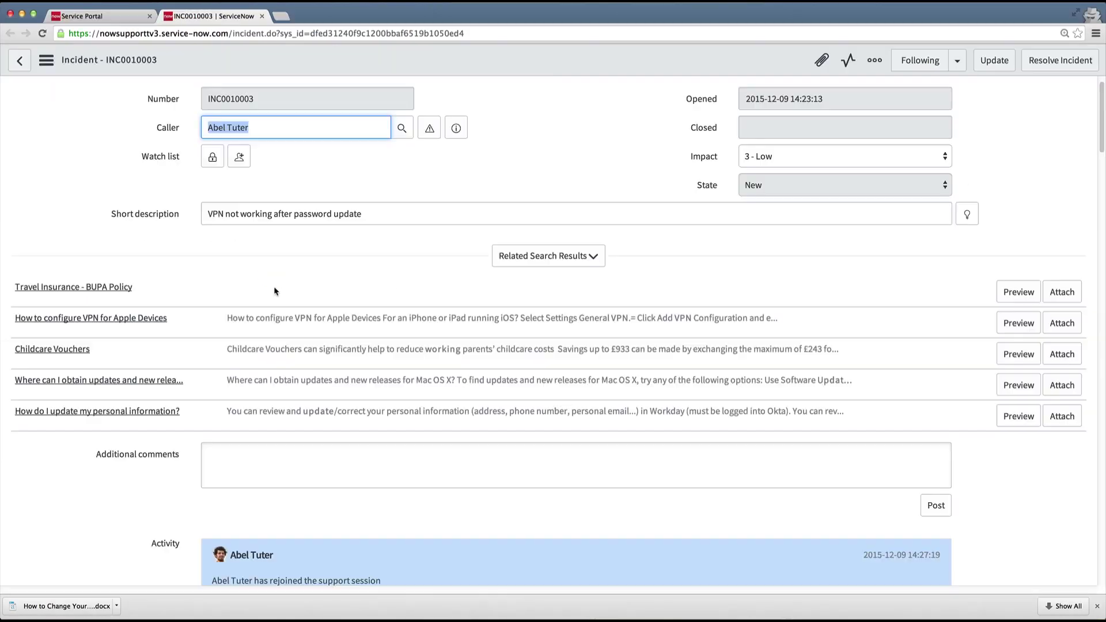
click(311, 464)
text(Followed the steps in the password change procedure)
key(Return)
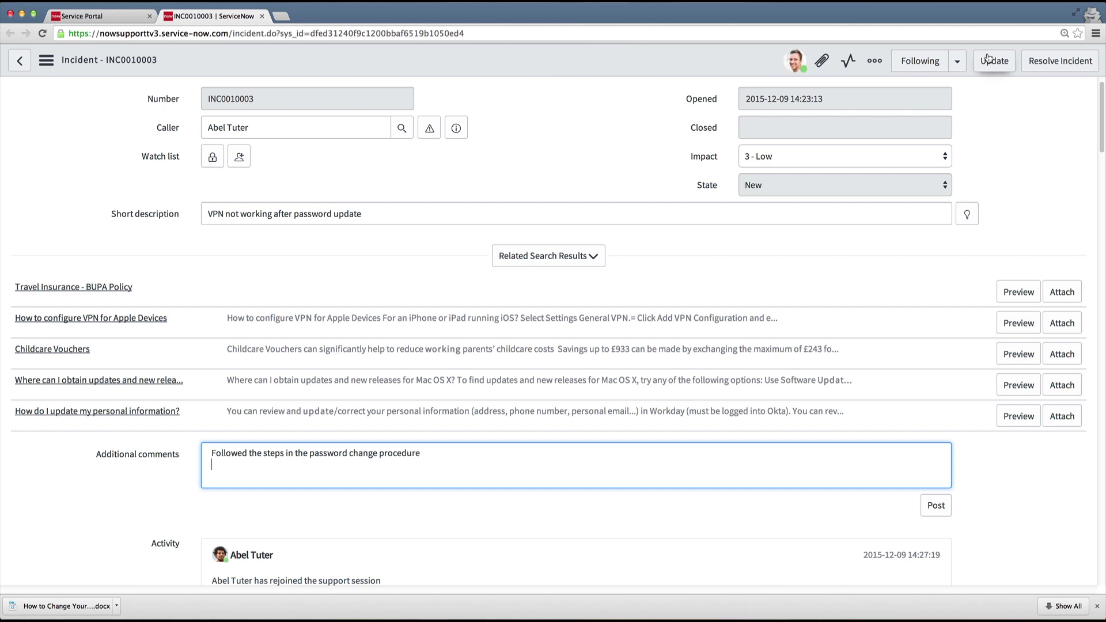
click(988, 60)
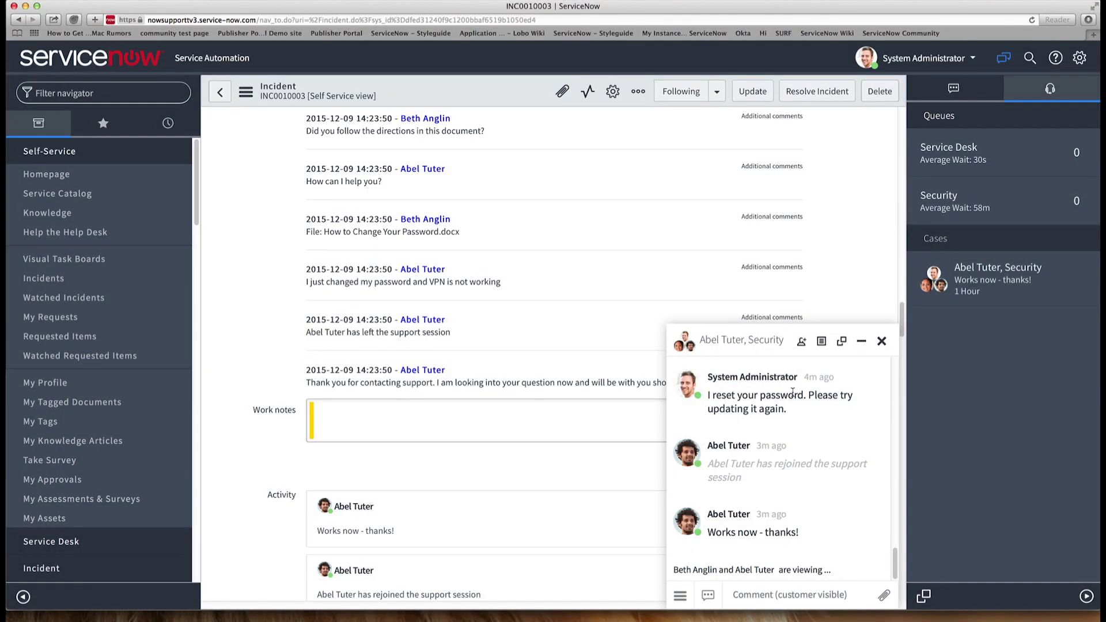
Step: Open the agent's Security support conversation in the full Connect workspace and end the session
click(841, 341)
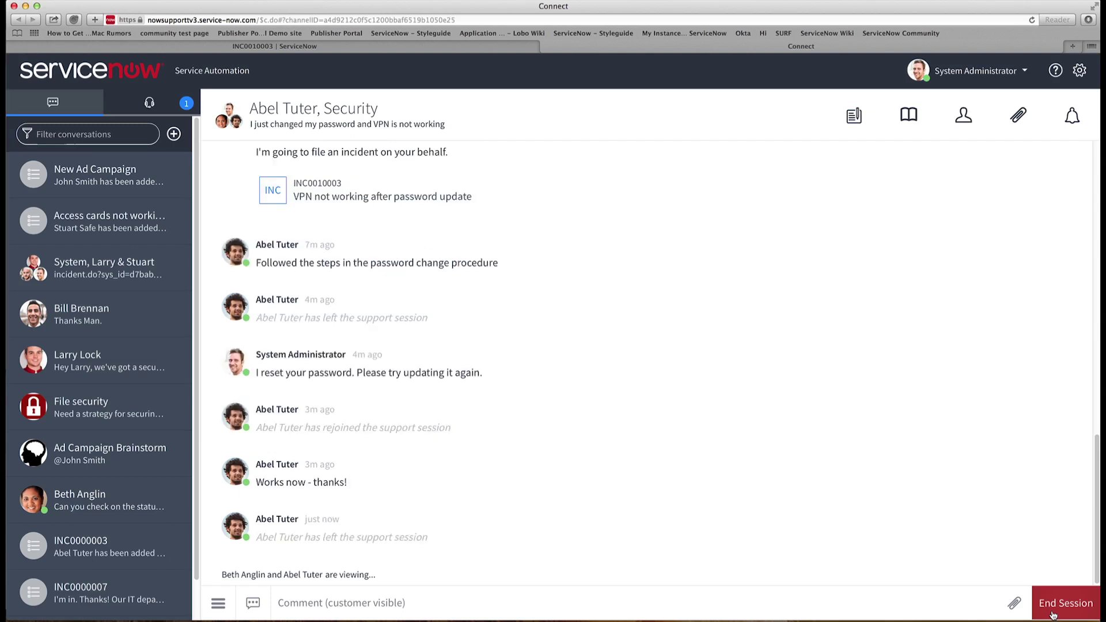
click(1053, 614)
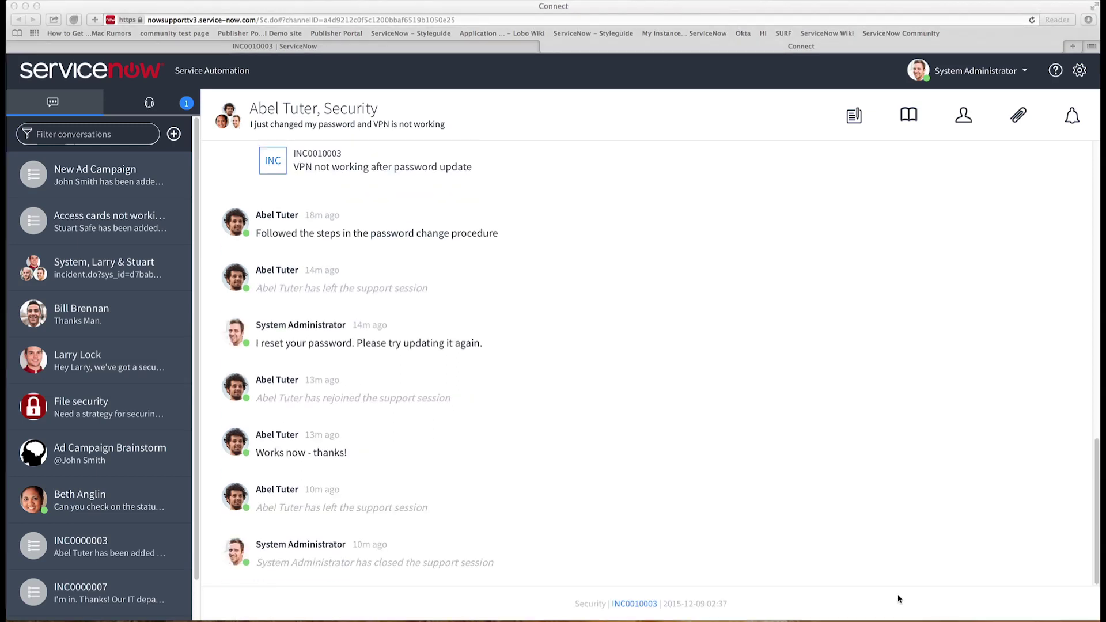